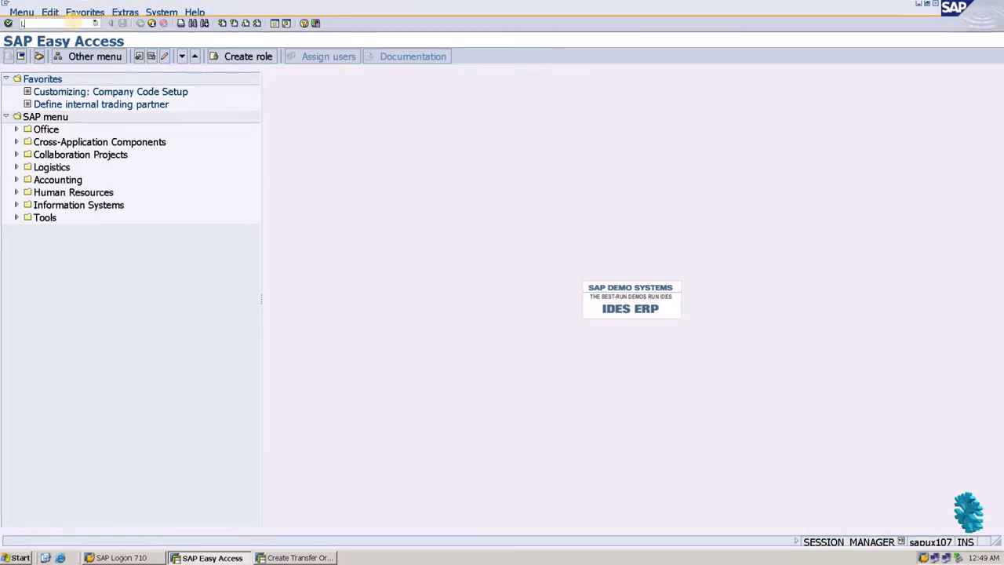
Run the bin status report (LX03) for material 1420, bins with stock only, then open a new session.
text(LX03)
key(Return)
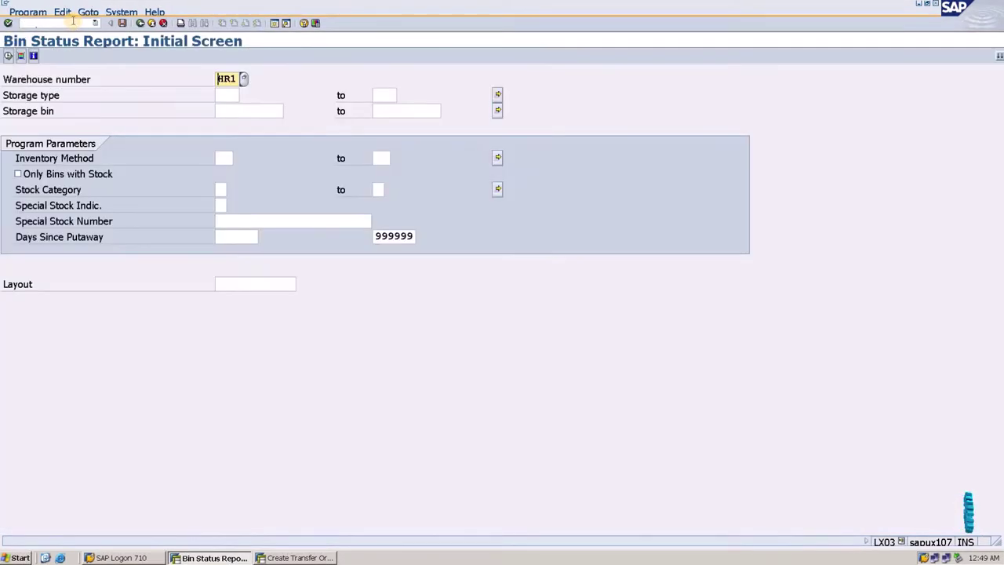
click(17, 174)
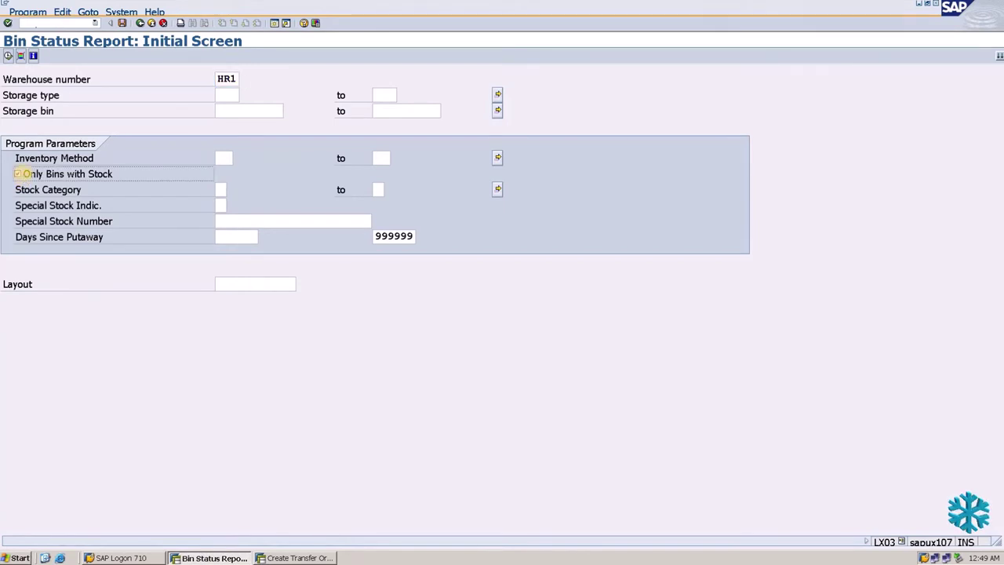
click(21, 56)
click(8, 115)
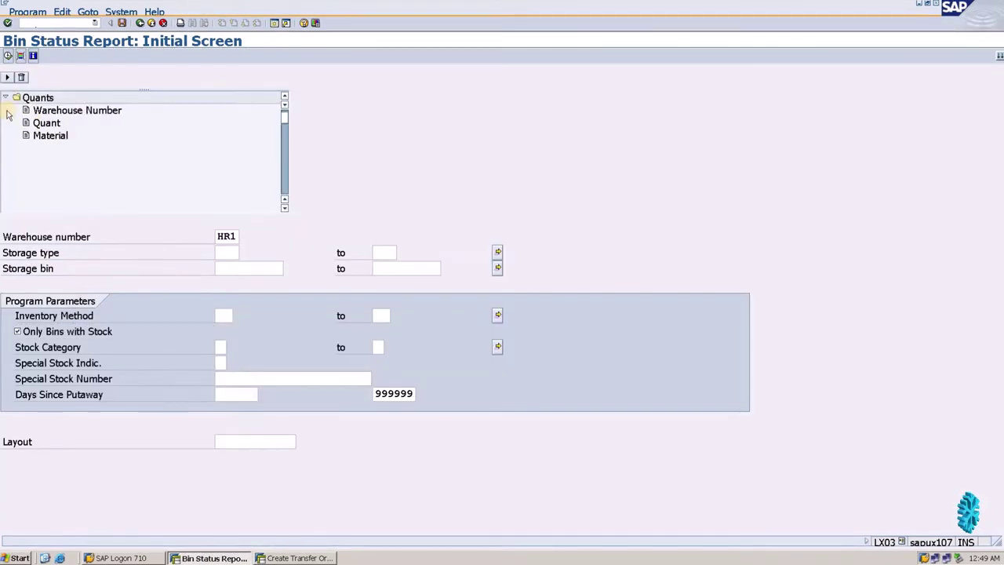
double_click(47, 135)
click(522, 113)
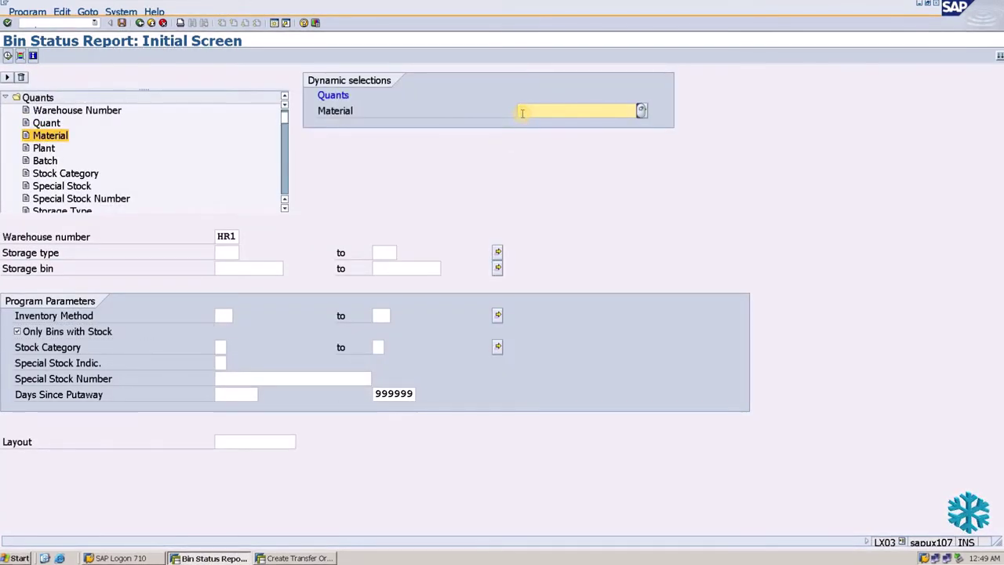
text(1420)
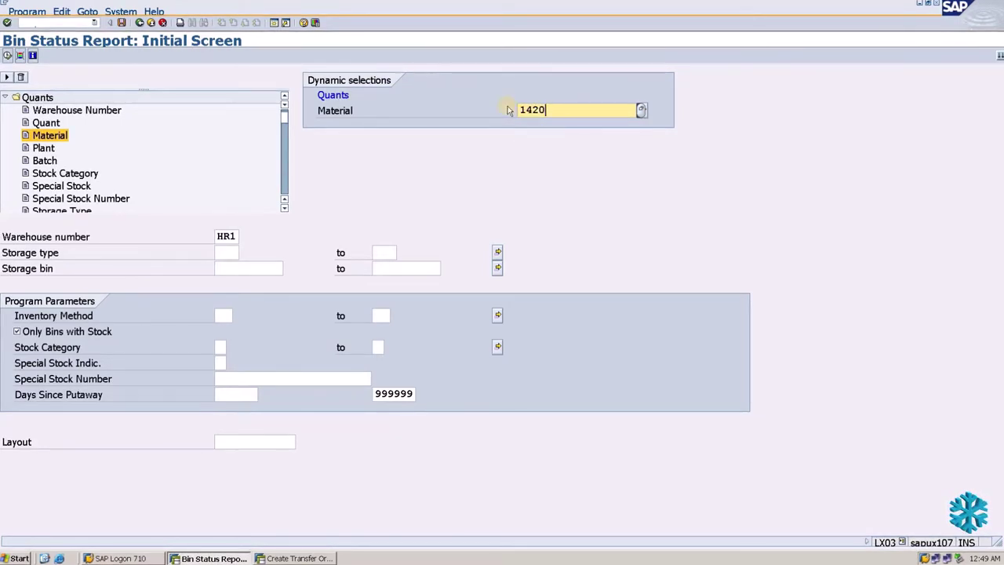
click(8, 56)
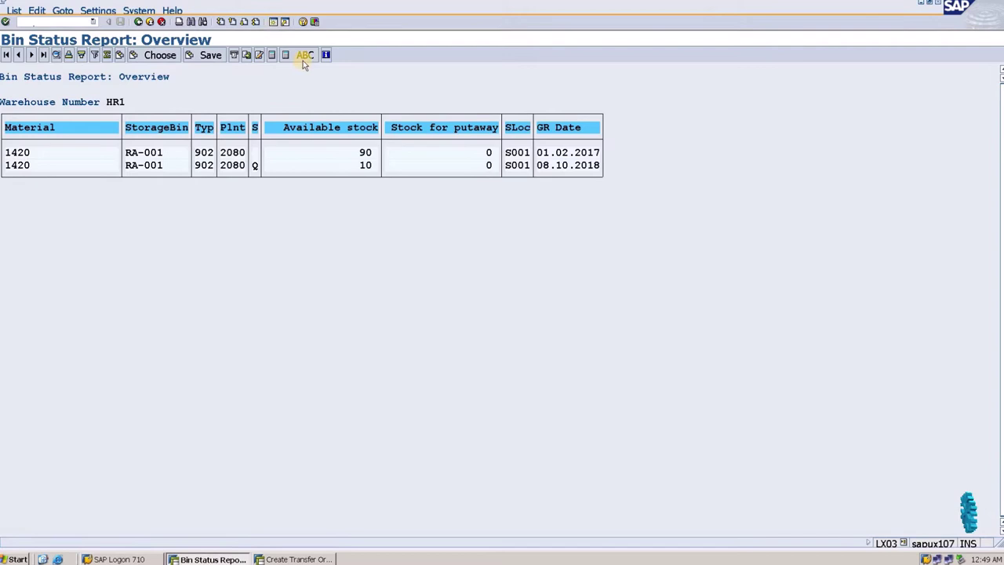
key(ctrl+n)
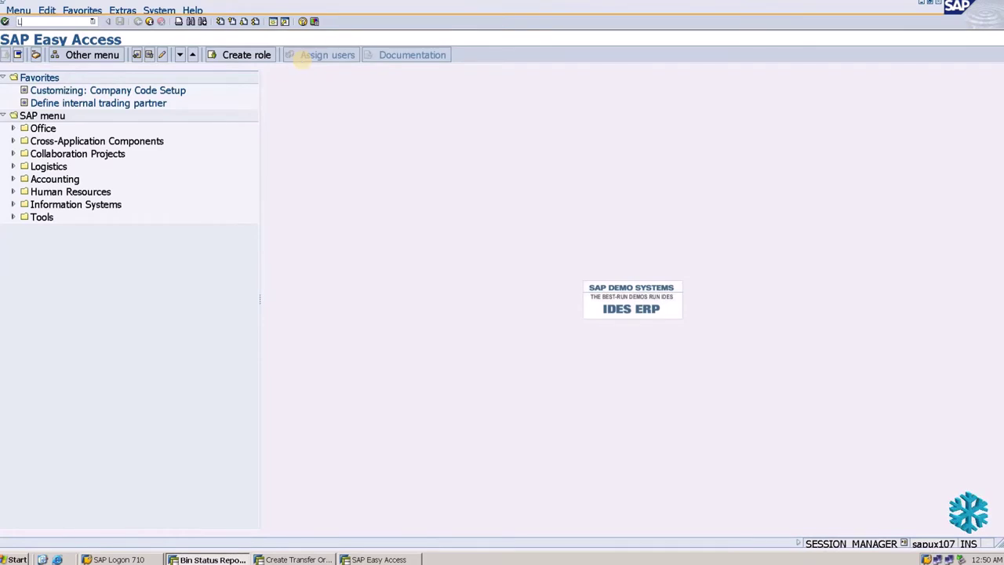
Start an LT01 transfer order for material 1420 with quantity 10.
text(LT01)
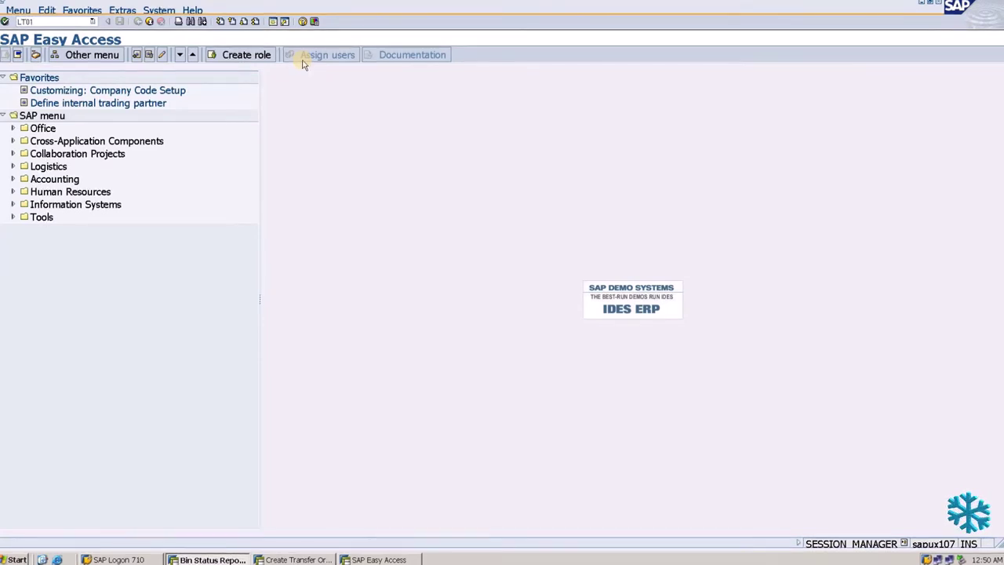
key(Return)
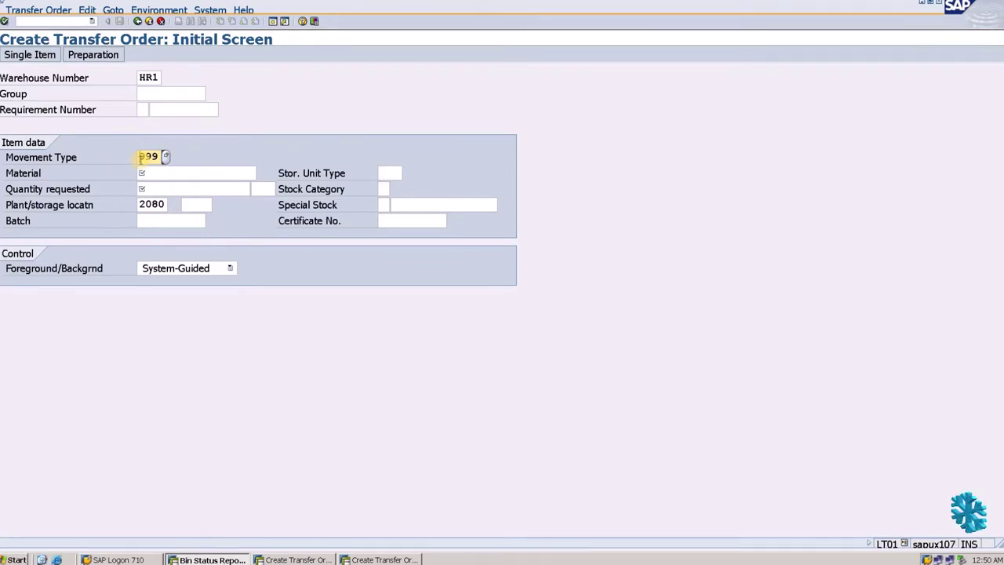
click(158, 173)
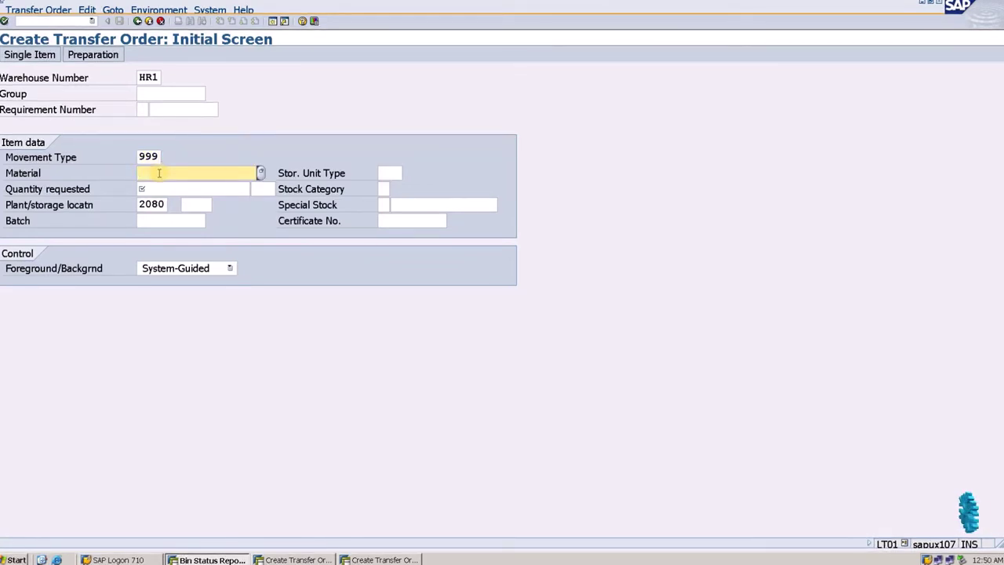
text(142)
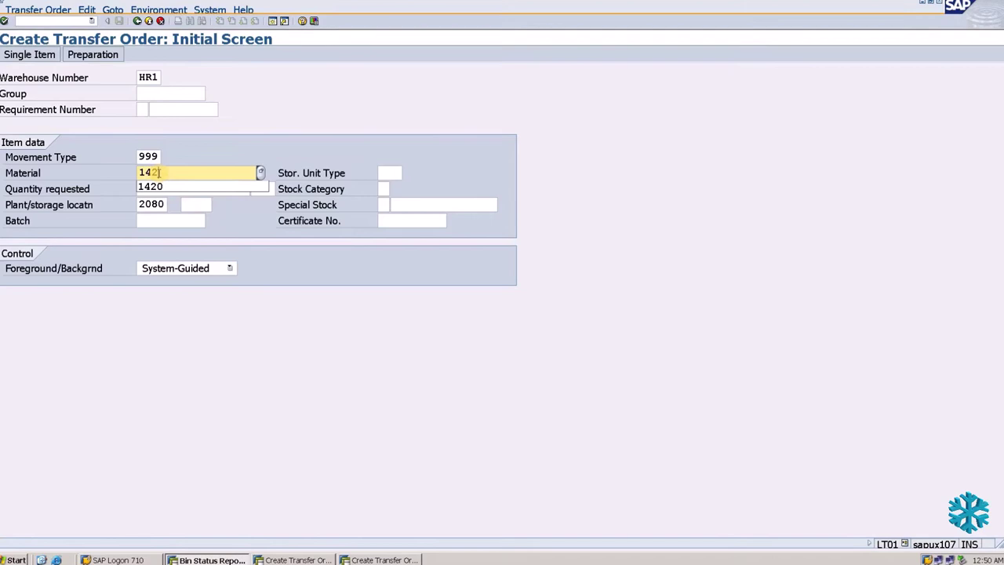
text(0)
click(174, 191)
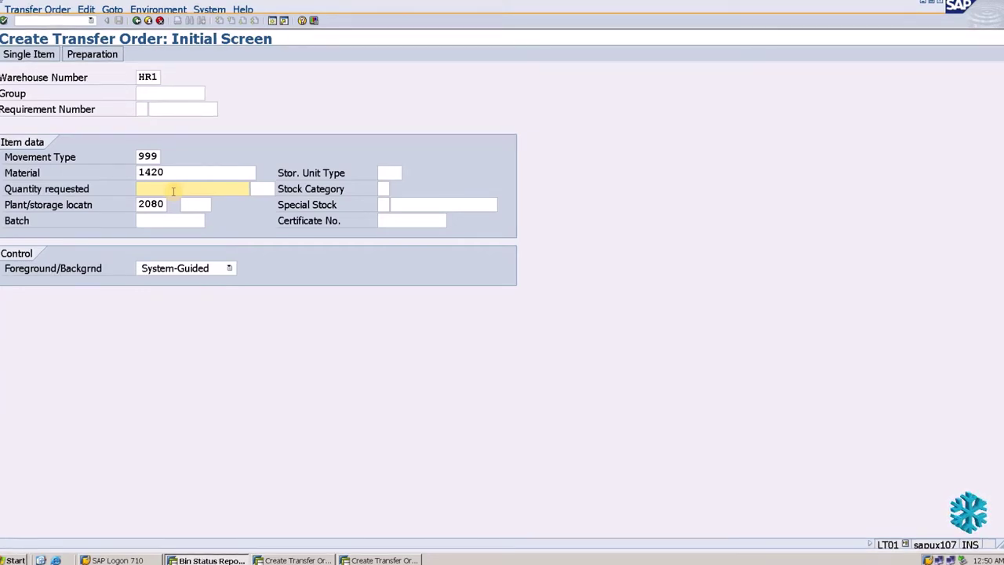
text(10)
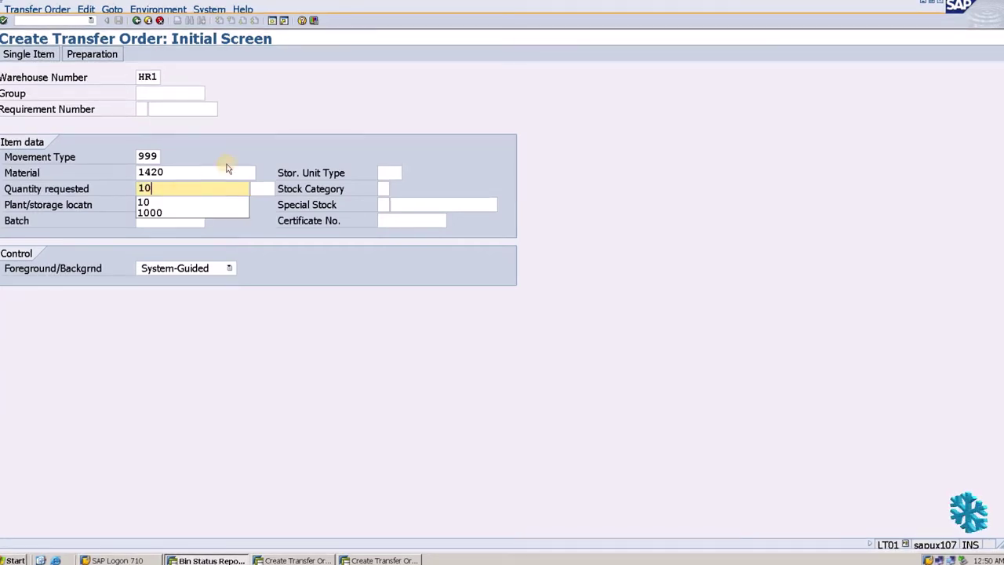
Enter storage location S001 for plant 2080 and continue to the item screen.
click(202, 204)
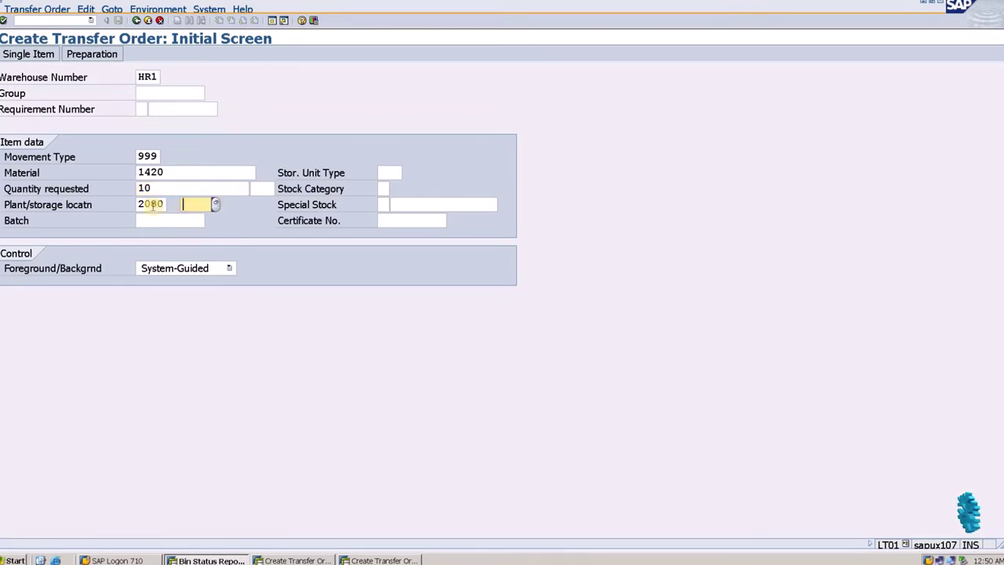
click(150, 203)
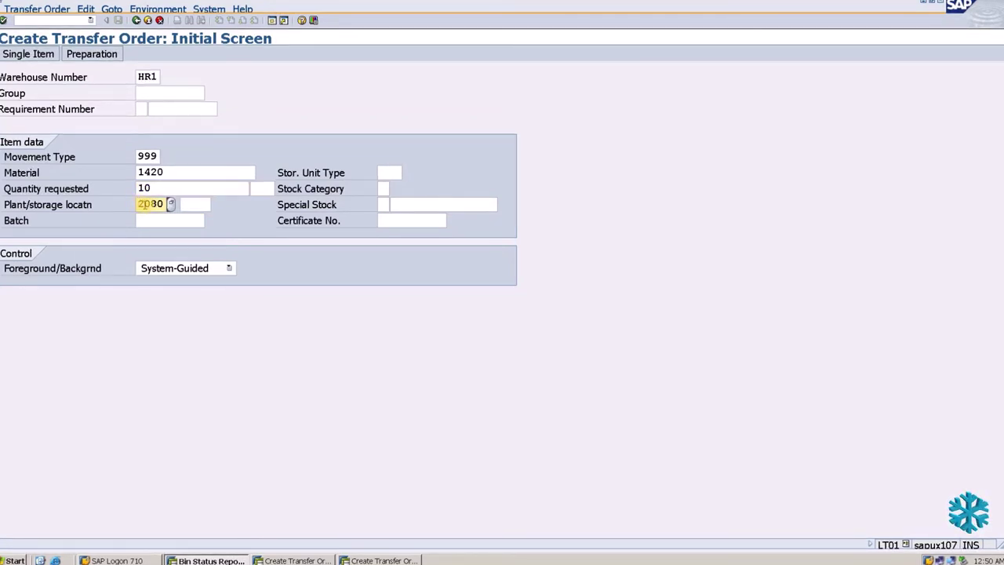
click(191, 205)
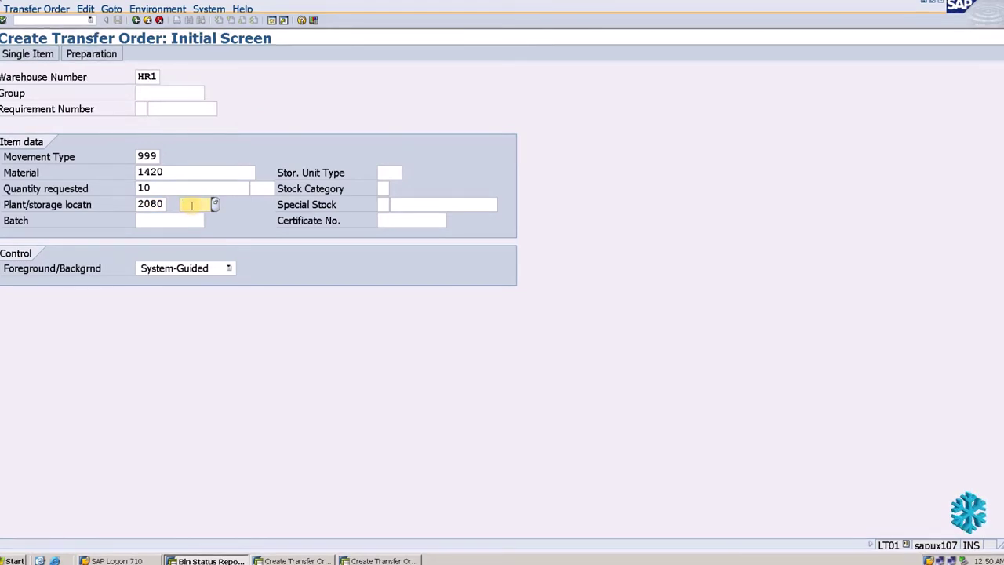
text(s0)
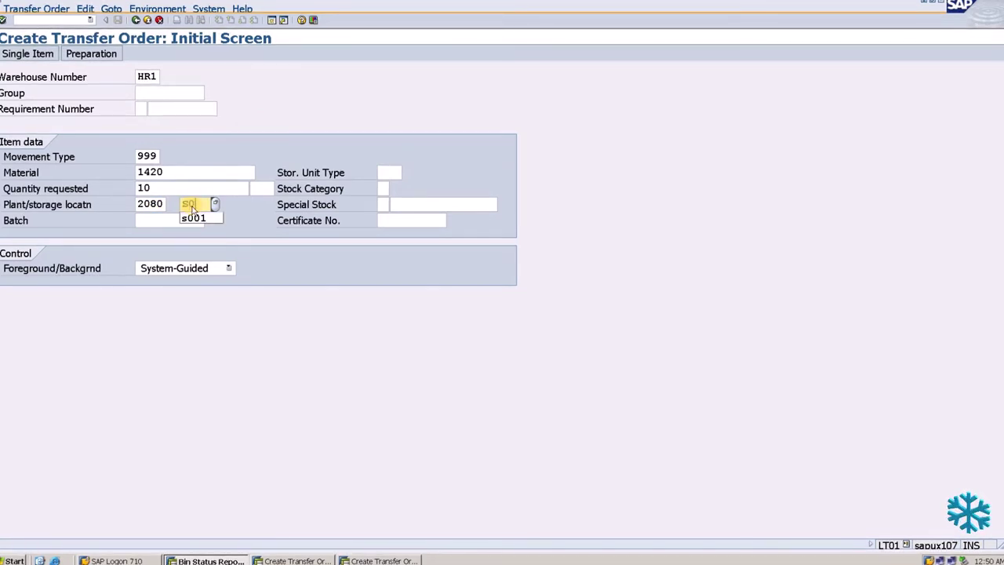
text(01)
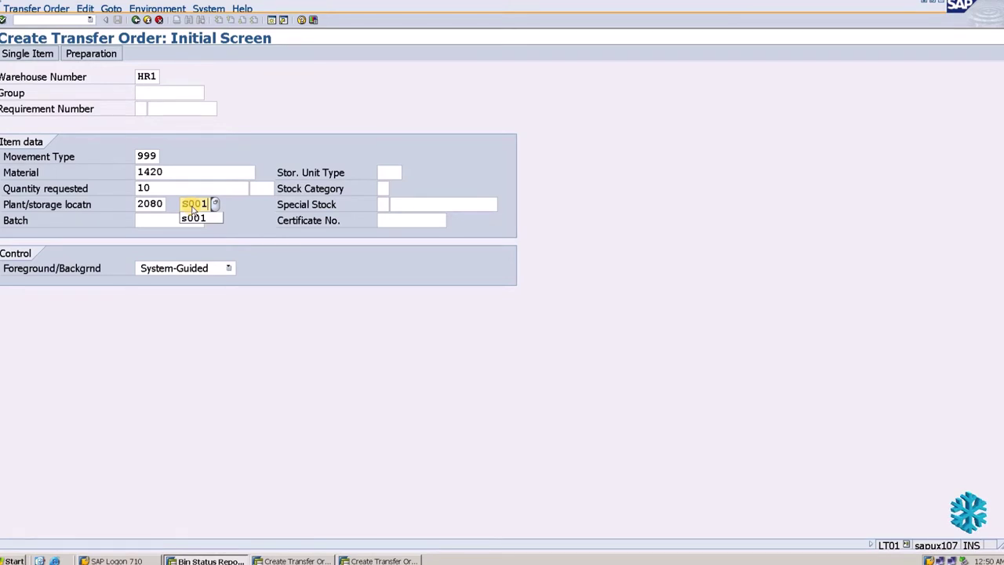
click(279, 134)
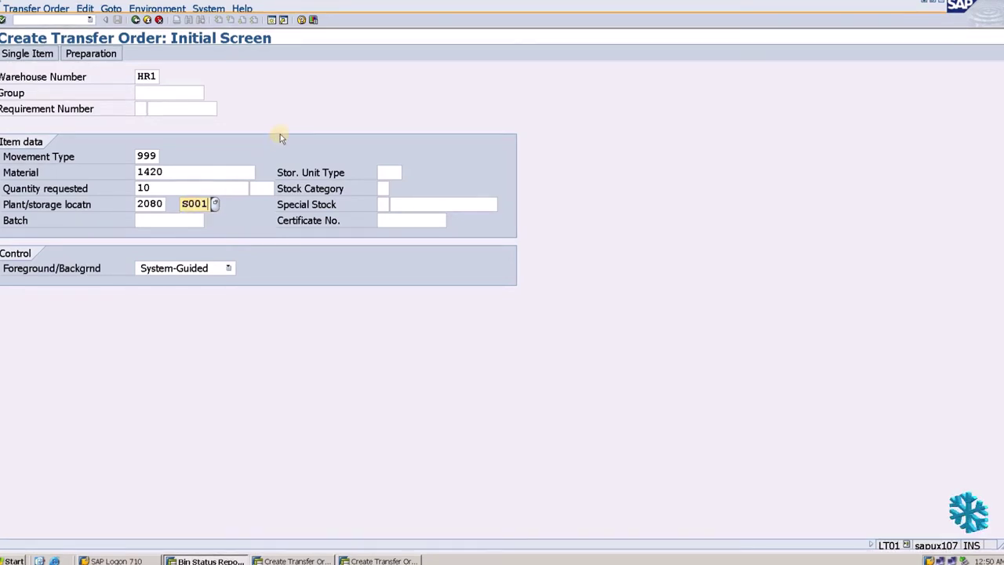
key(Return)
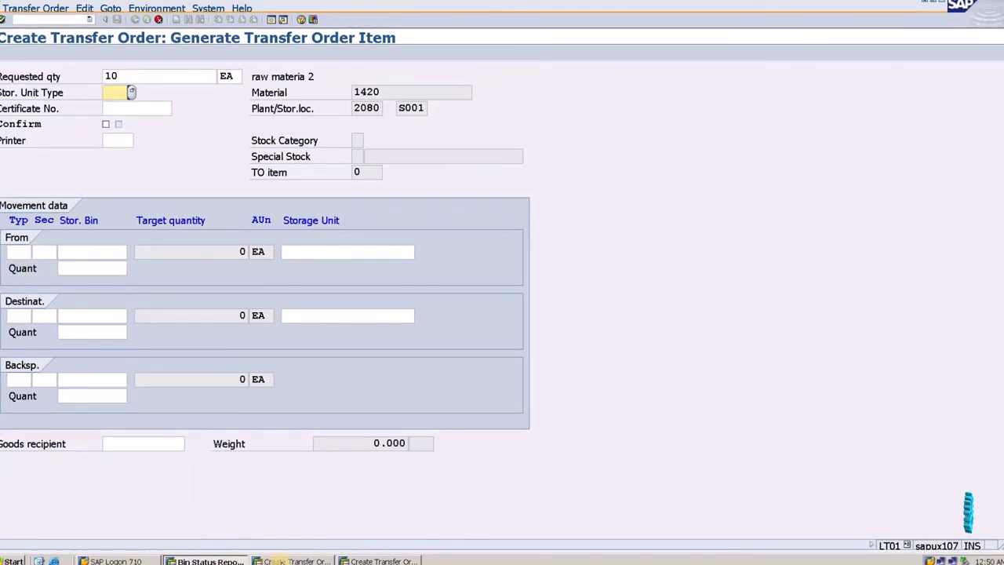
On the transfer order item window, enter source storage type 902 and storage bin RA-001.
click(284, 560)
click(228, 560)
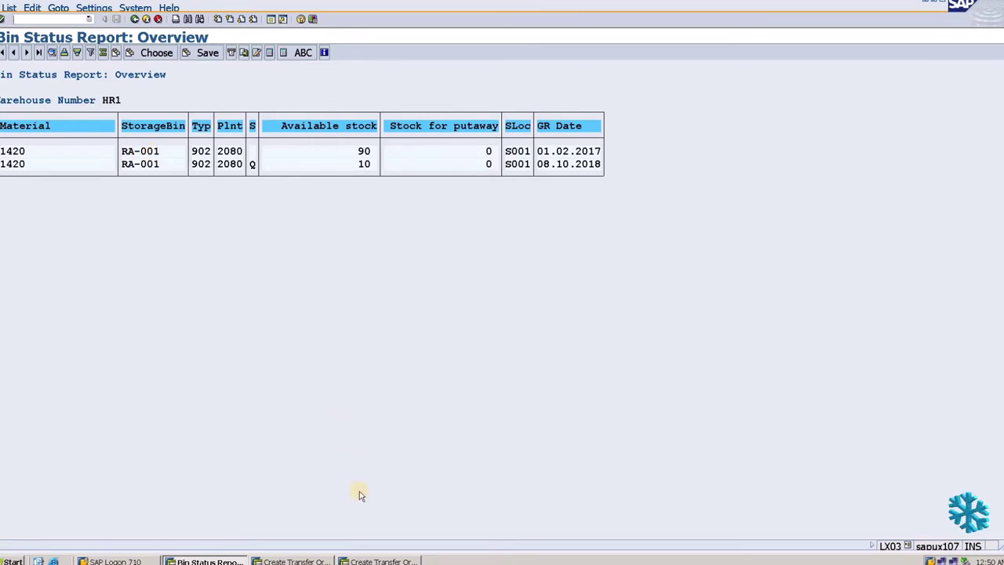
click(375, 560)
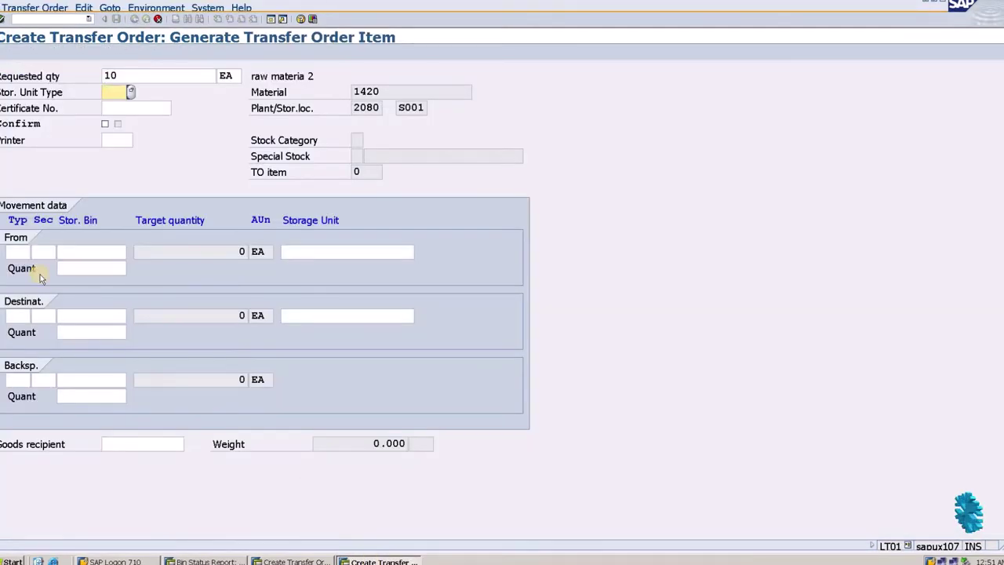
click(21, 251)
text(902)
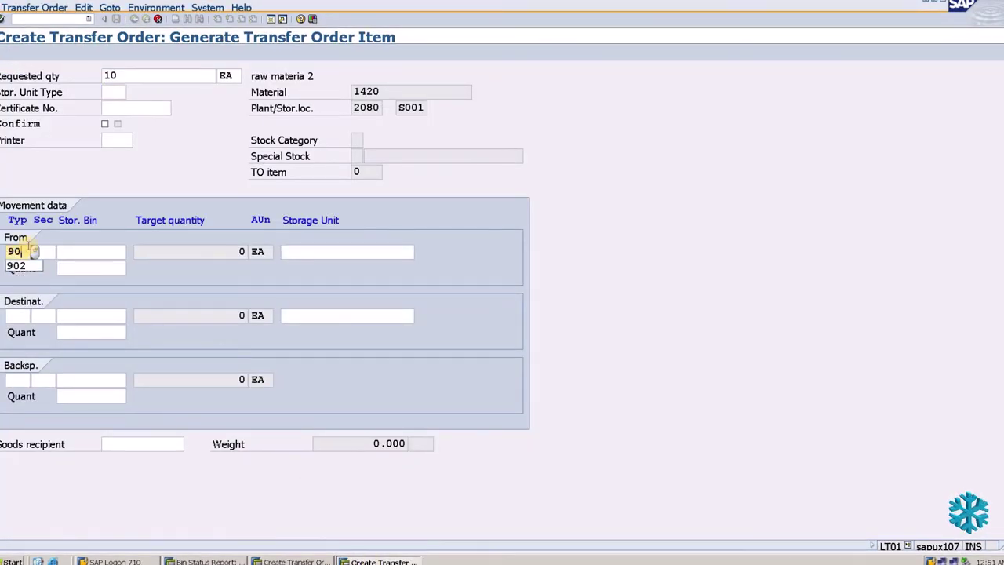
key(Tab)
key(Tab)
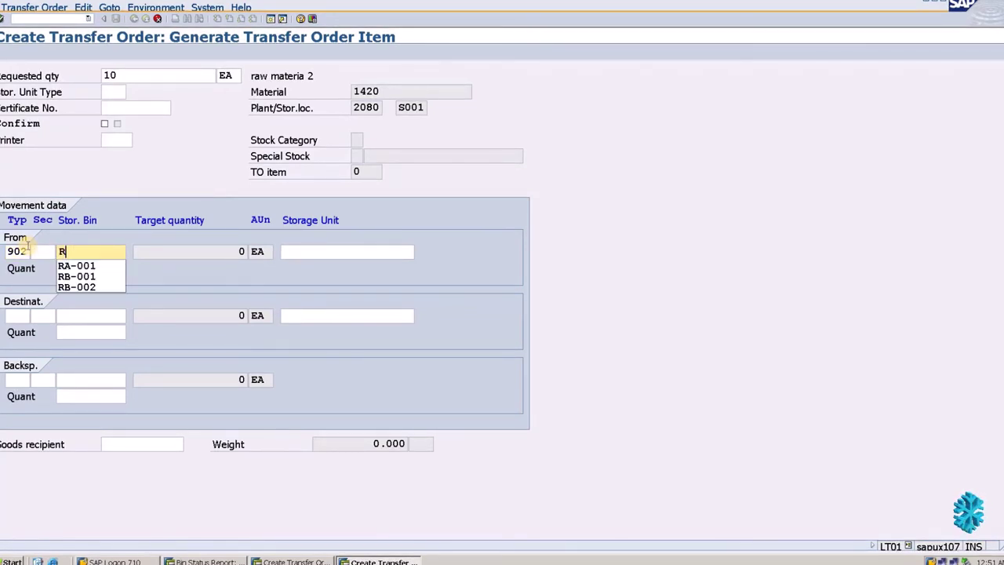
text(RA-)
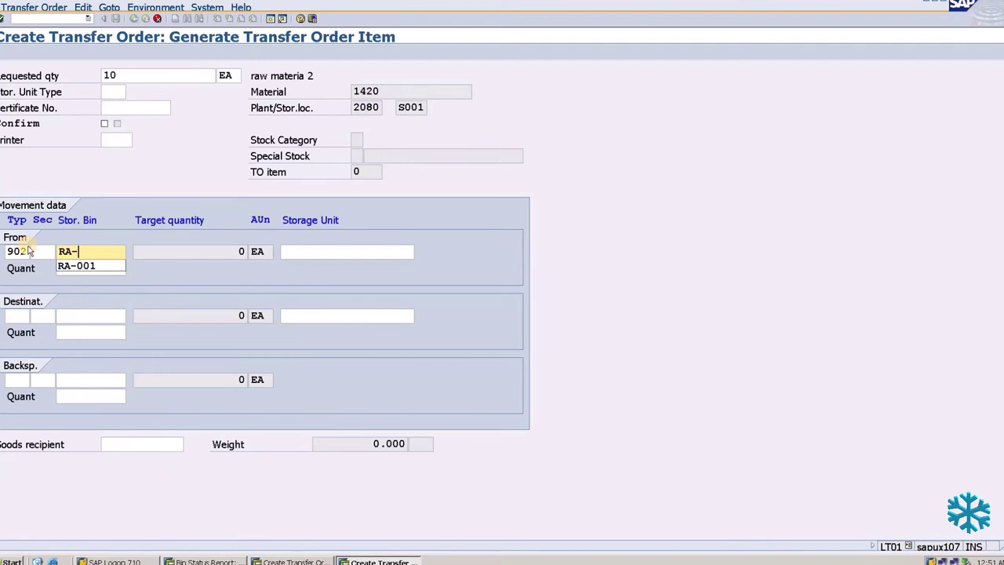
text(001)
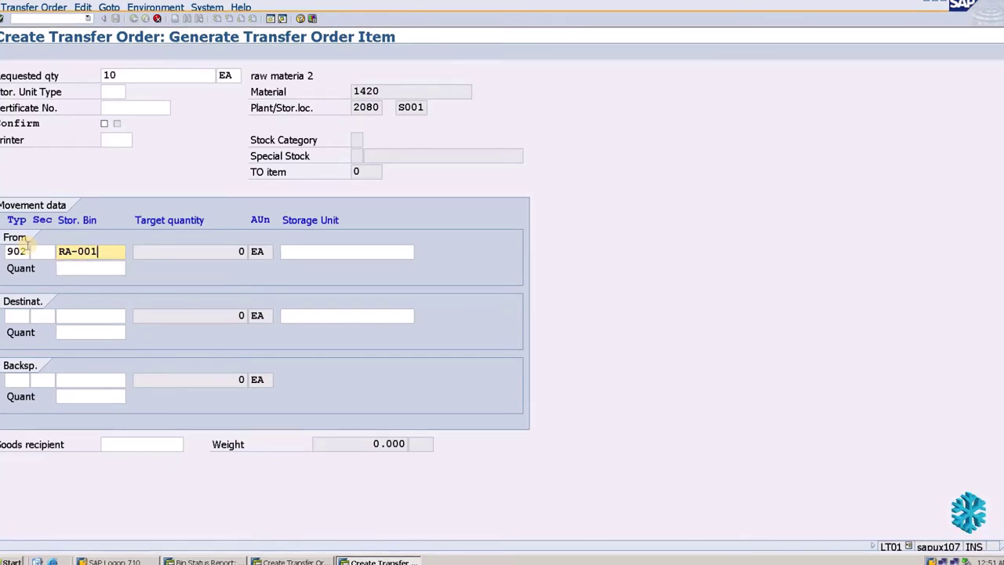
Enter destination storage type S01 and bin BIN-002, validate, and save the transfer order.
click(21, 316)
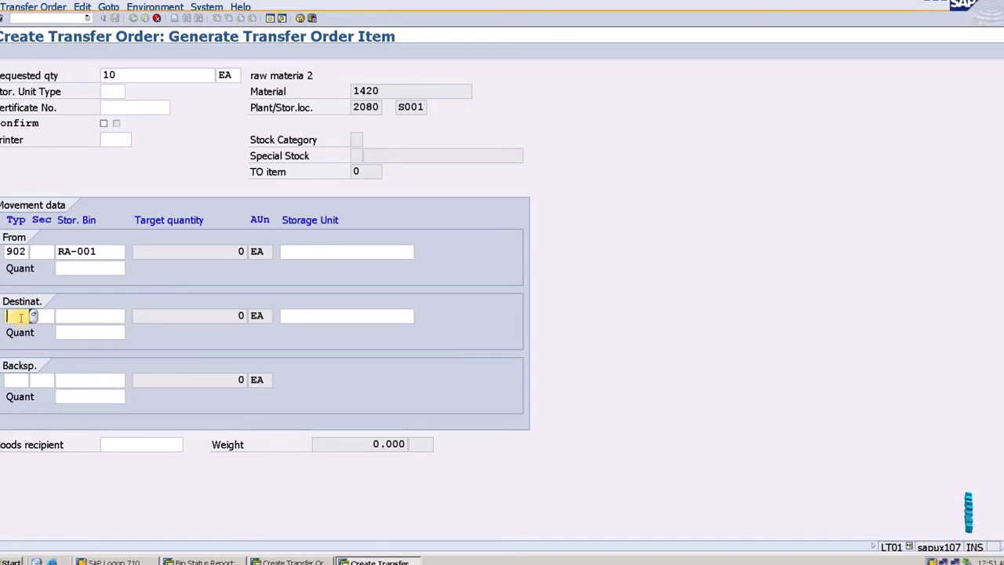
text(S01)
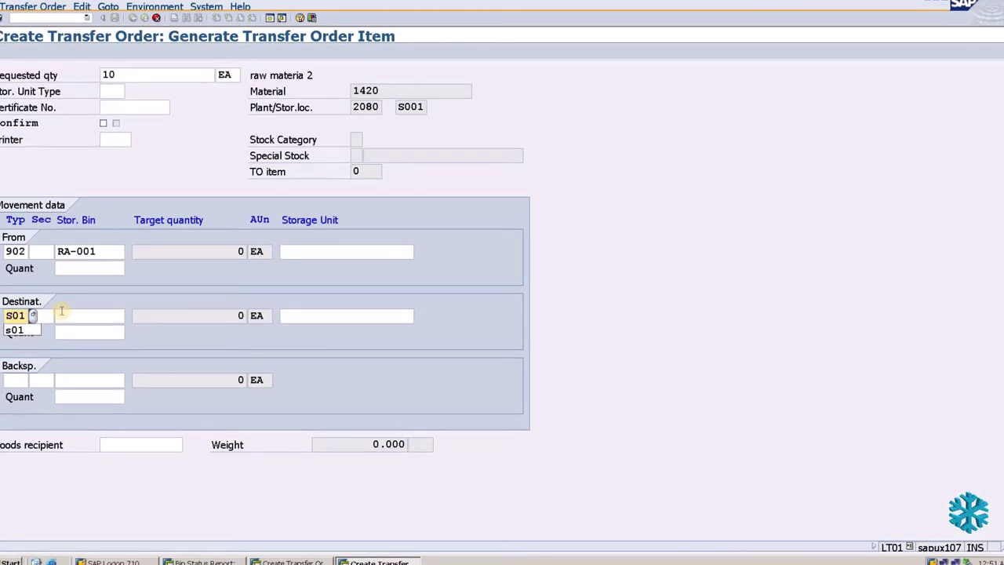
click(67, 312)
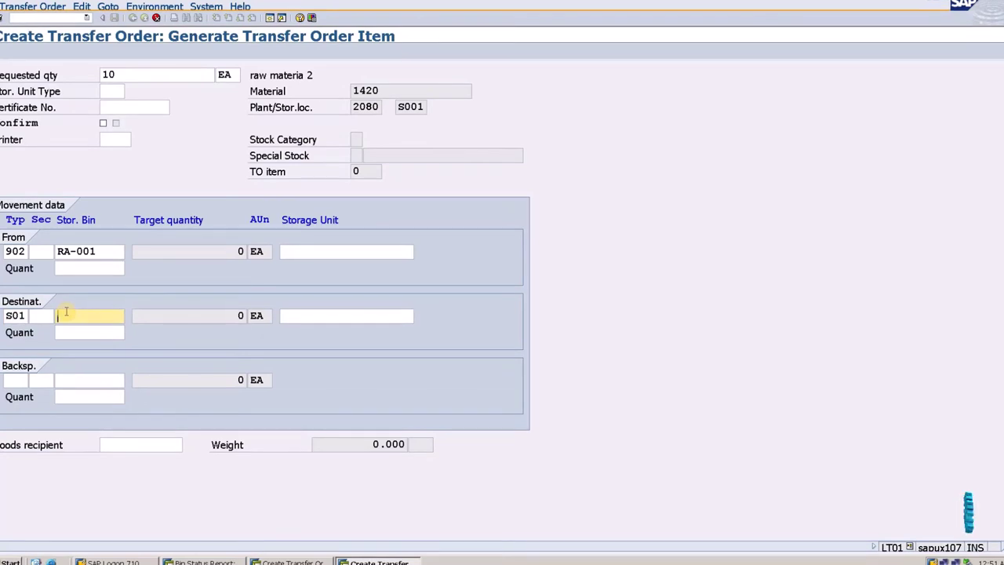
text(BIN)
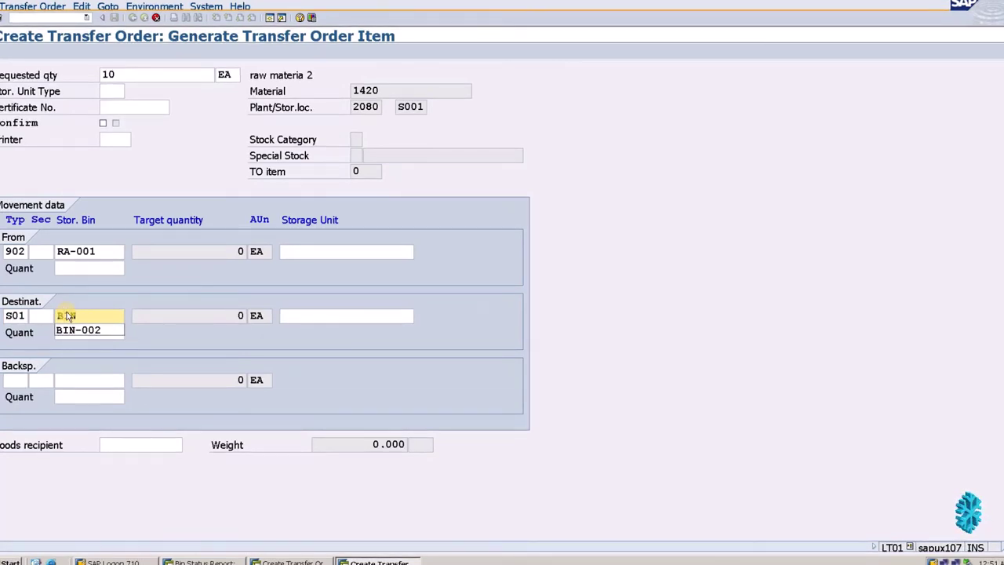
text(-002)
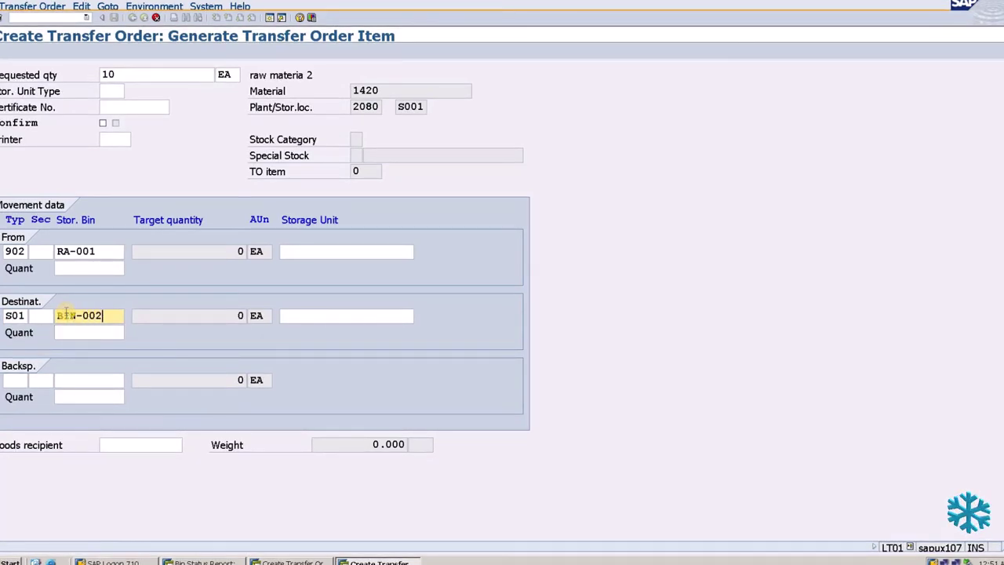
key(Return)
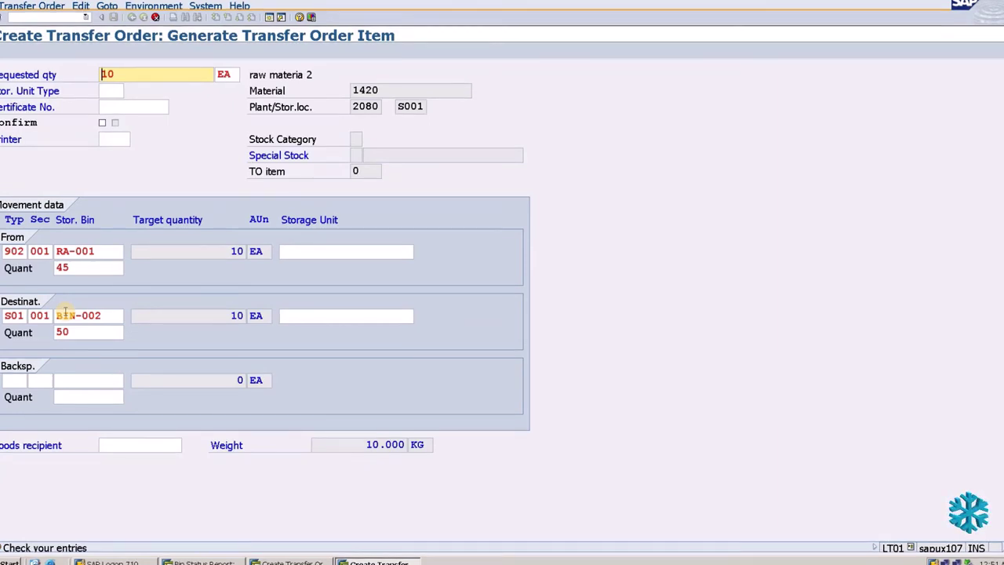
key(ctrl+s)
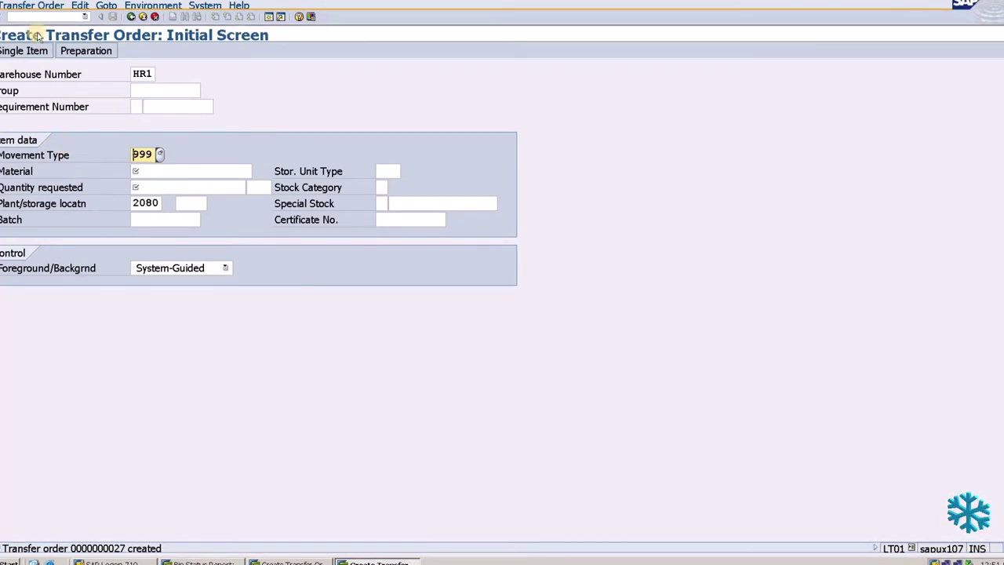
Confirm transfer order 27, posting 10 EA of material 1420 from RA-001 to BIN-002.
click(32, 6)
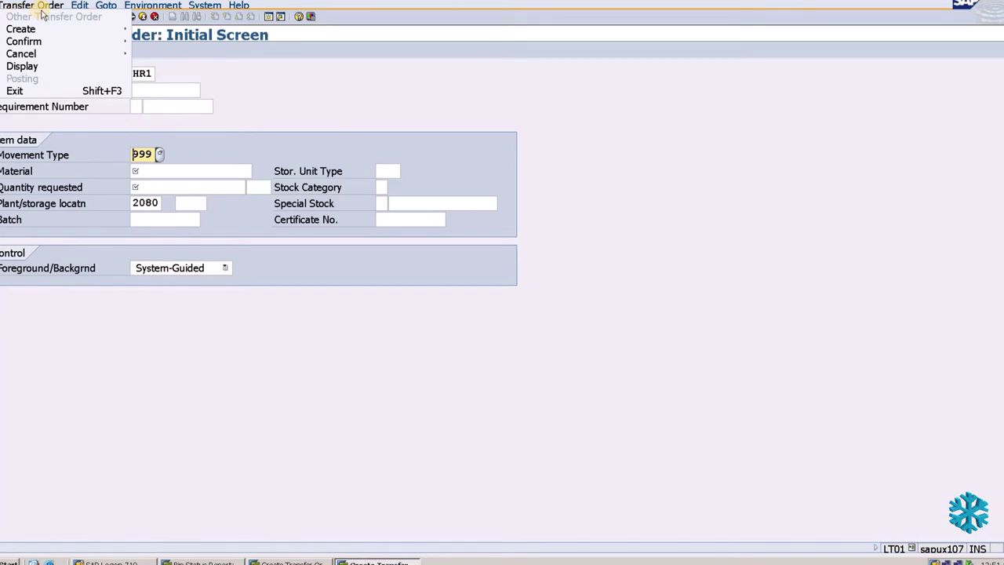
mouse_move(31, 47)
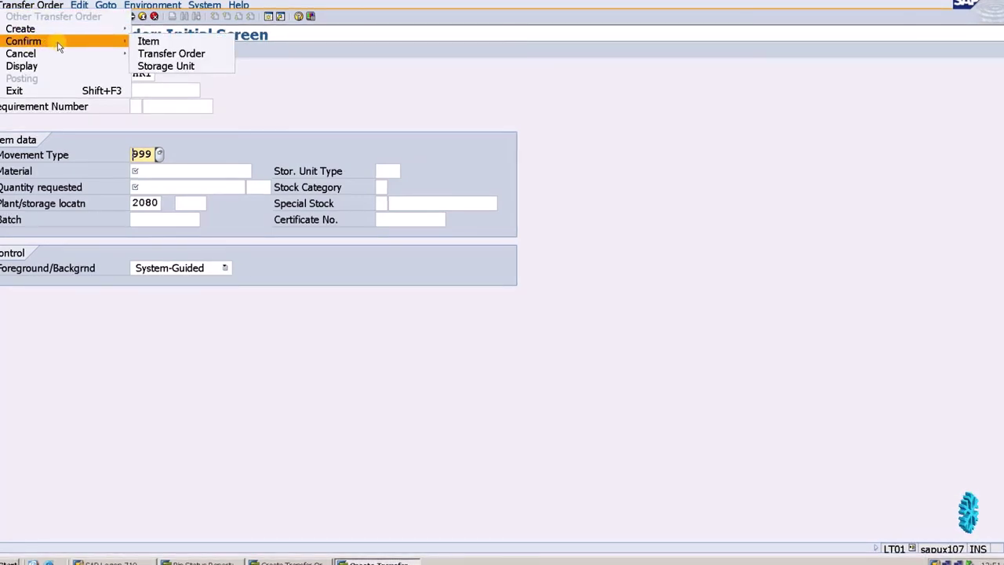
click(161, 55)
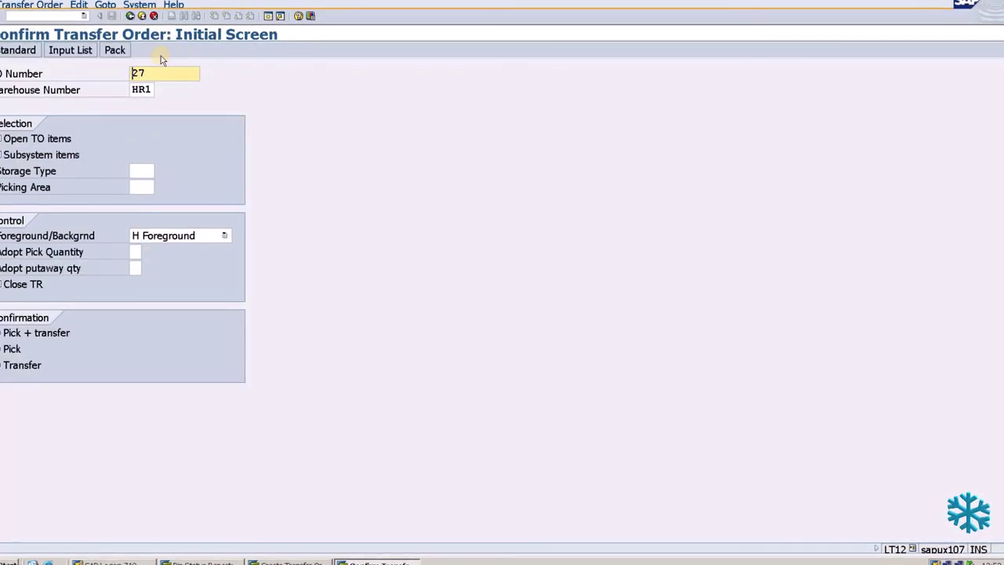
key(Return)
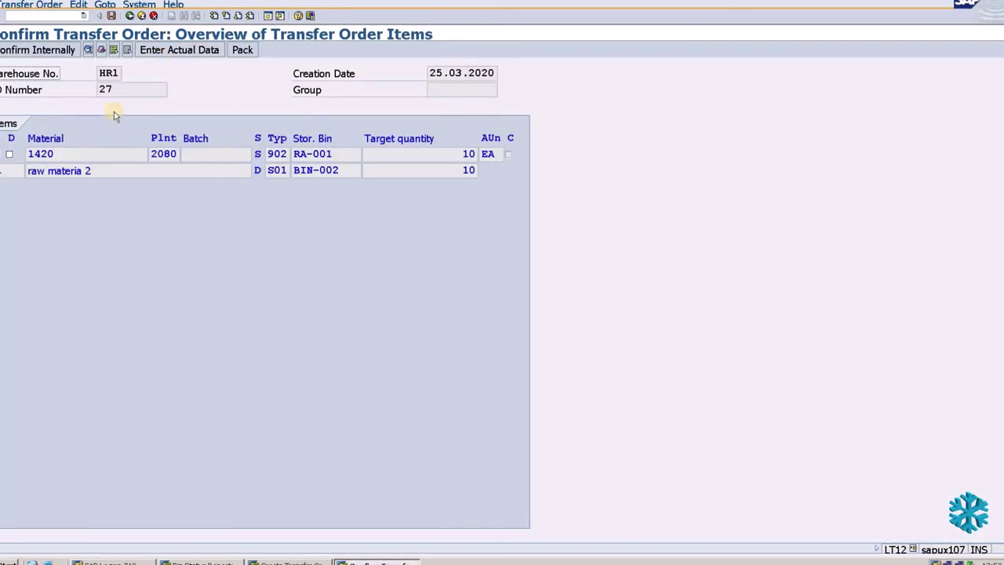
click(111, 16)
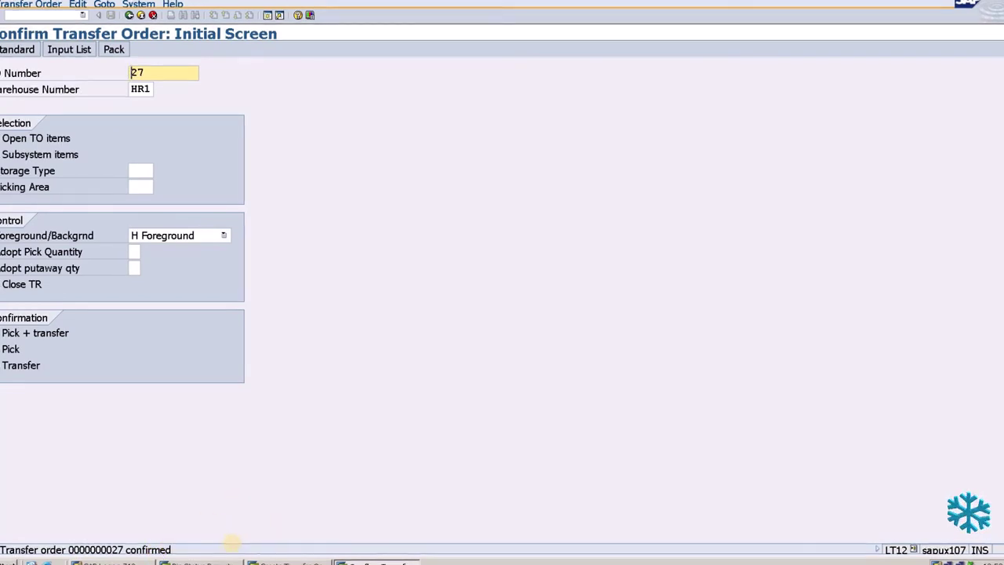
Return to the bin status report window, go back to its selection screen, and rerun it.
click(231, 558)
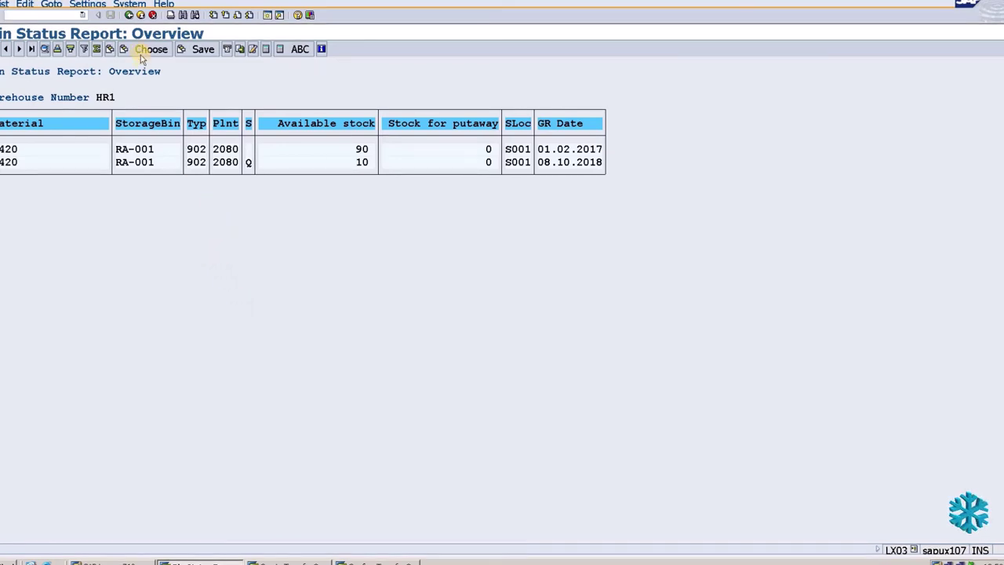
click(129, 16)
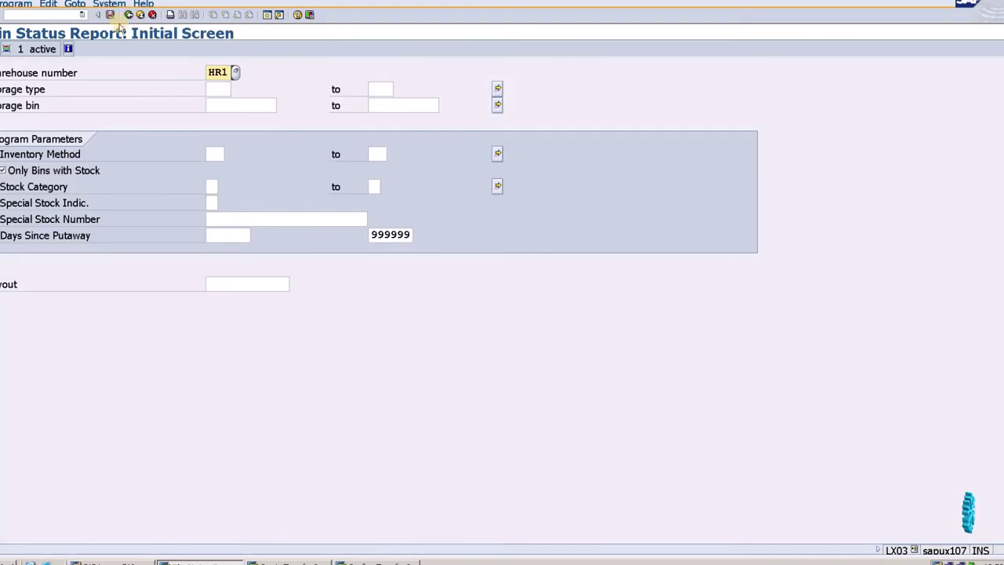
click(6, 48)
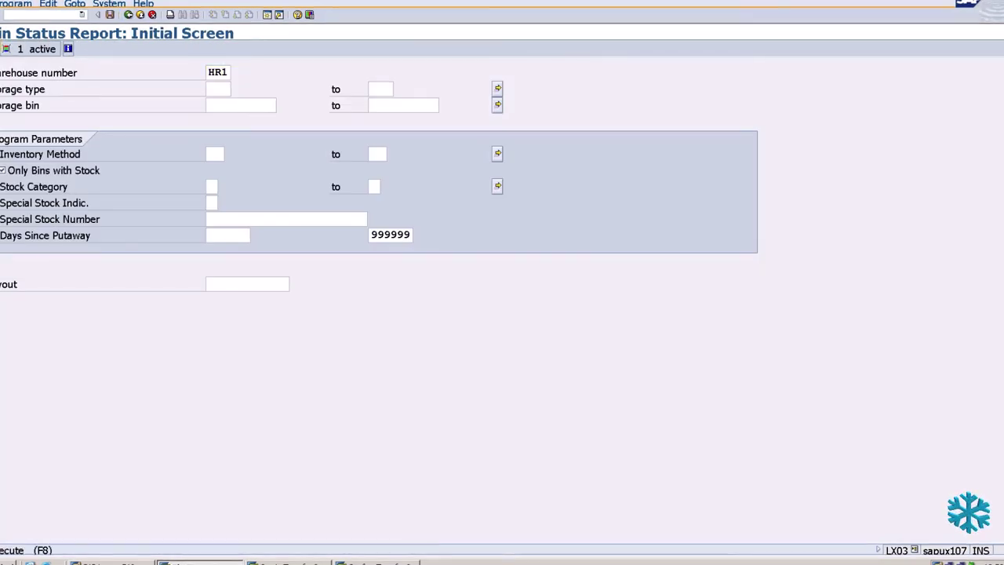